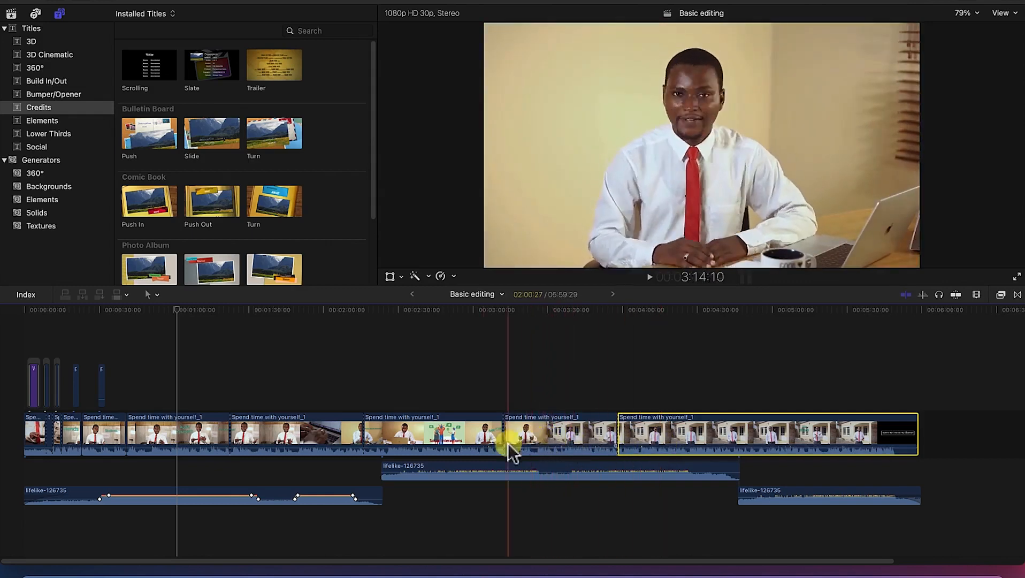
Apply Balance Color to the 41:15 clip around 00:01:01 and show its properties in the inspector.
click(171, 440)
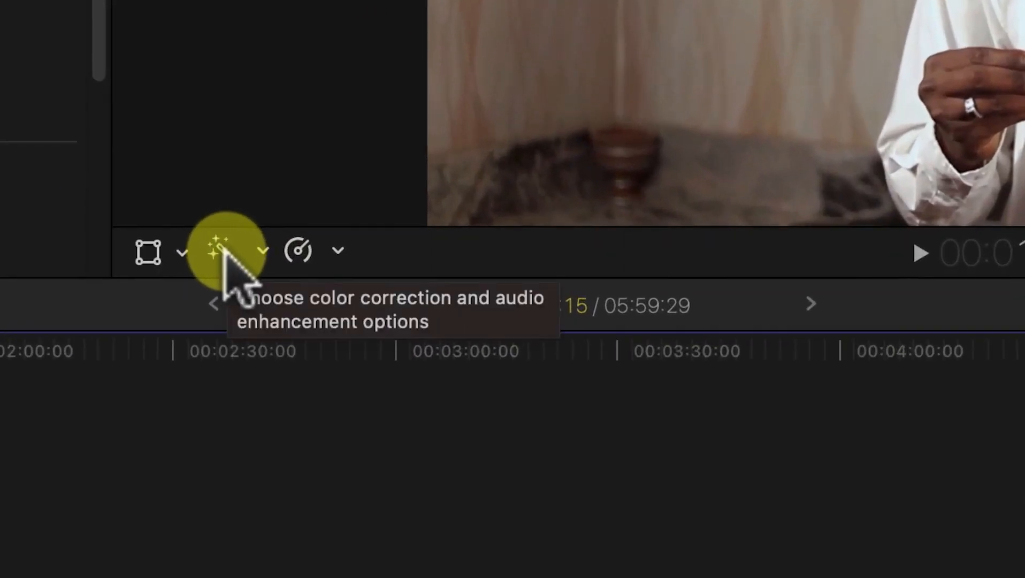
click(263, 251)
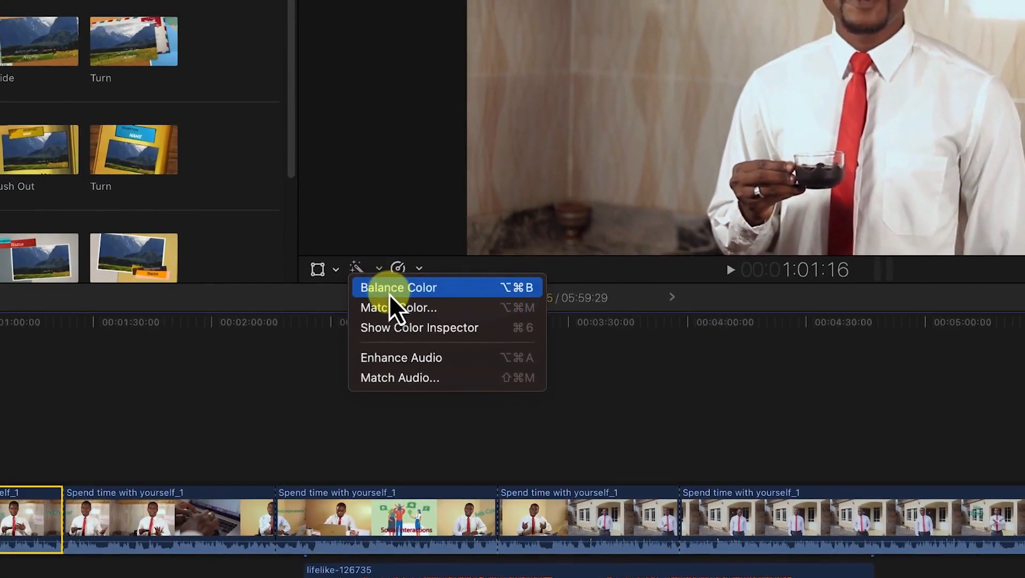
click(384, 289)
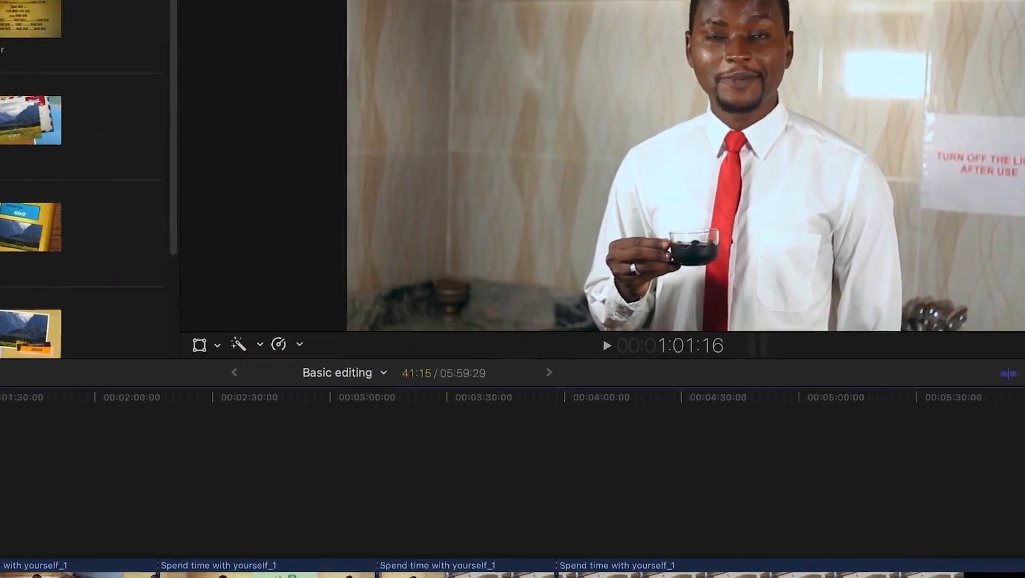
click(945, 11)
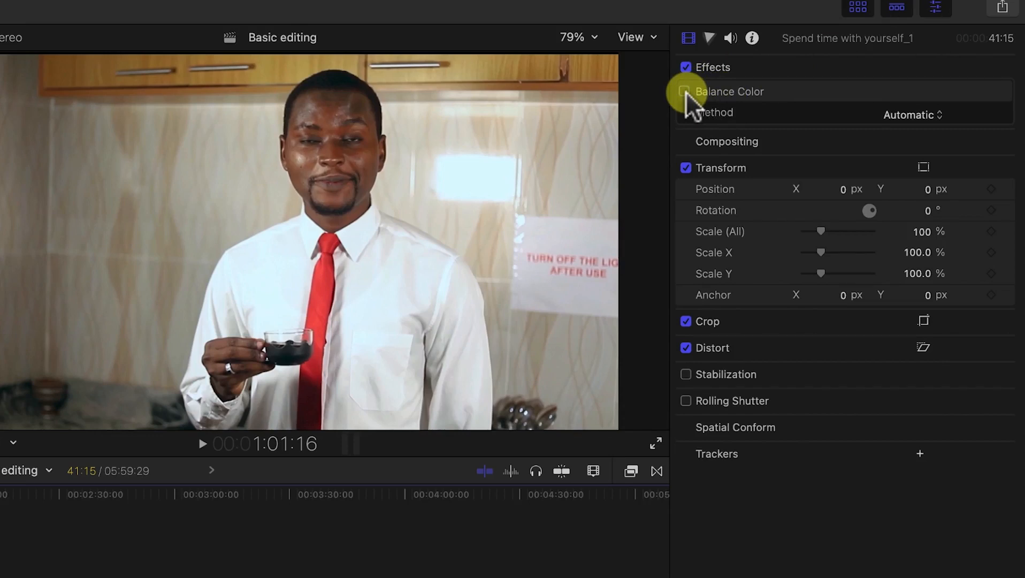
Switch the Balance Color effect off and on repeatedly to compare the clip before and after.
click(685, 92)
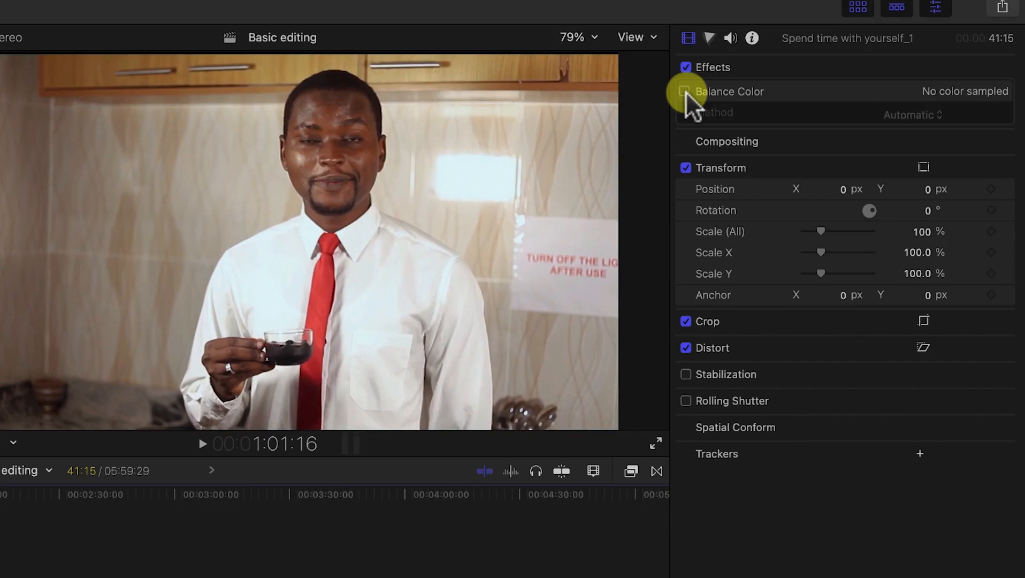
click(685, 91)
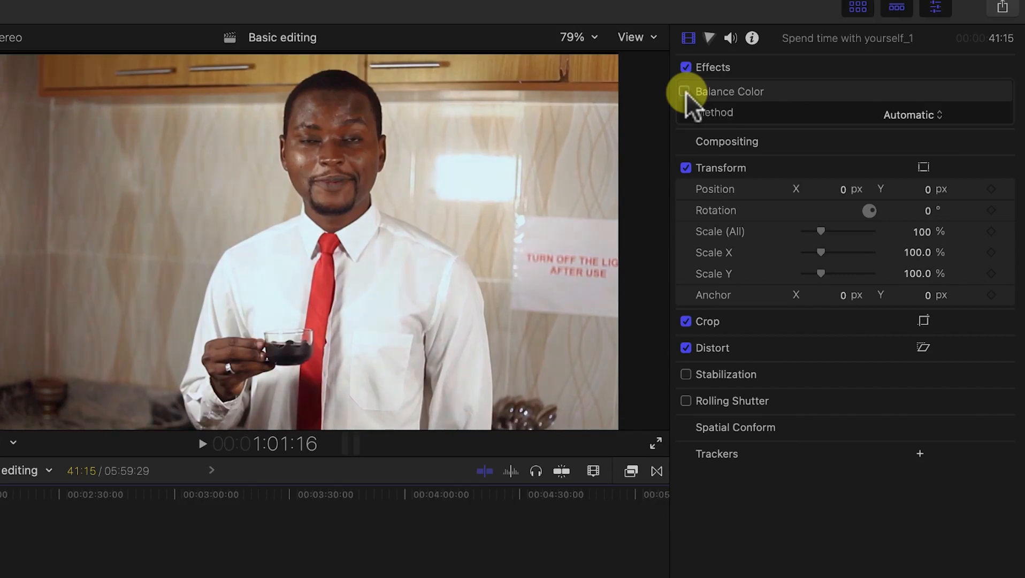
click(685, 91)
click(685, 92)
click(685, 92)
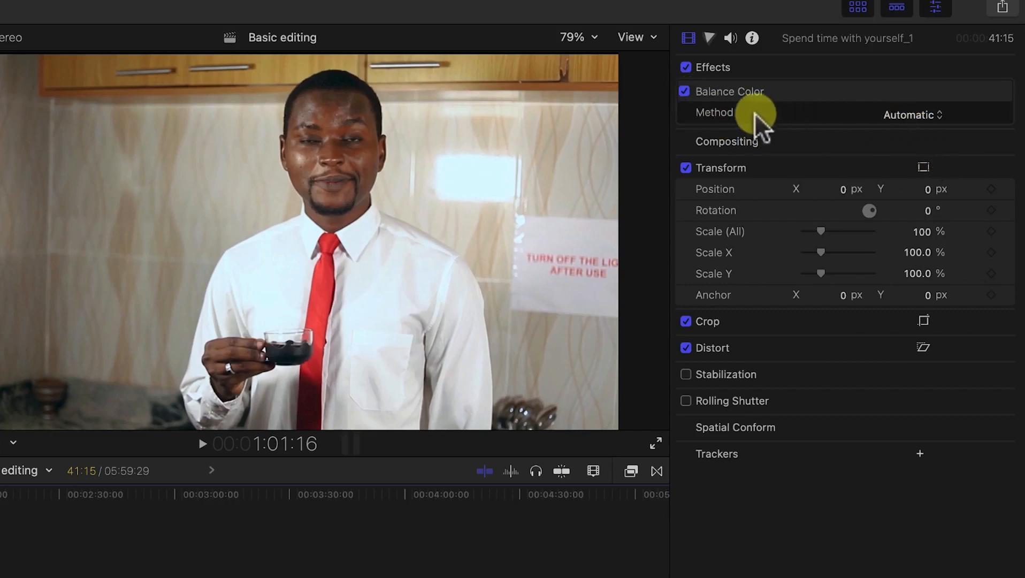
Change the Balance Color method to White Balance and sample the man's white shirt as pure white.
click(941, 116)
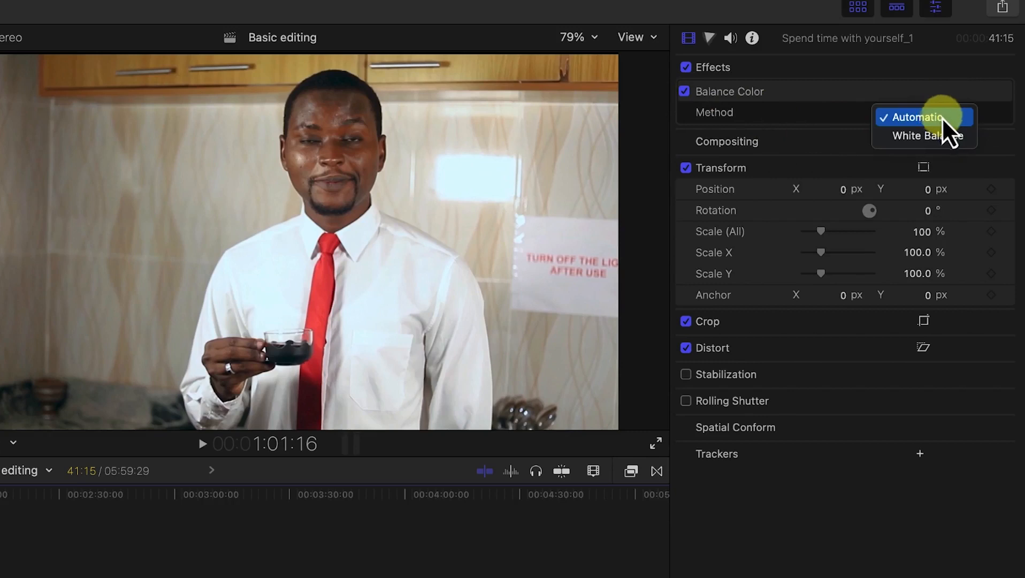
click(943, 138)
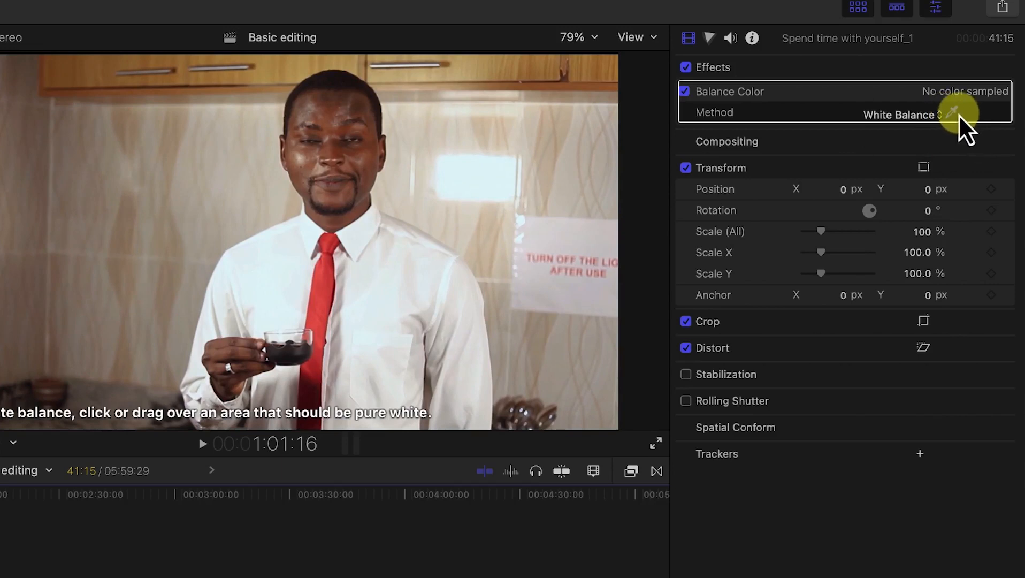
click(951, 113)
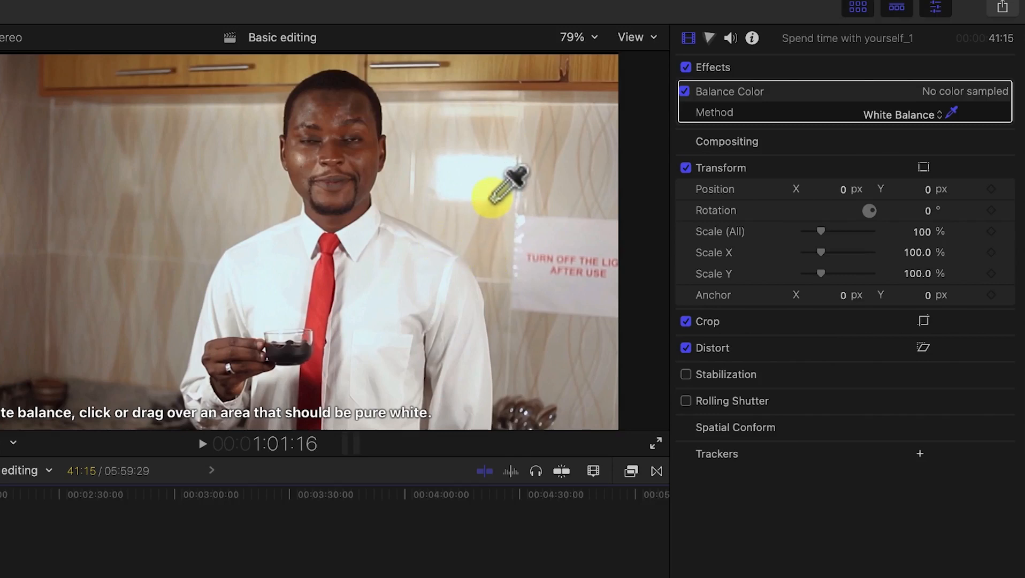
click(283, 290)
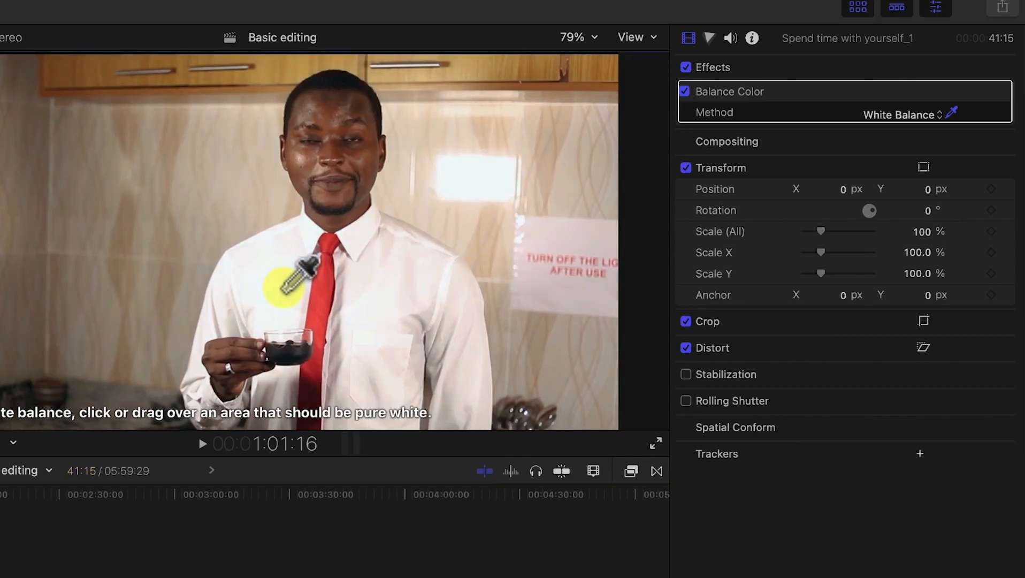
drag(292, 287, 323, 280)
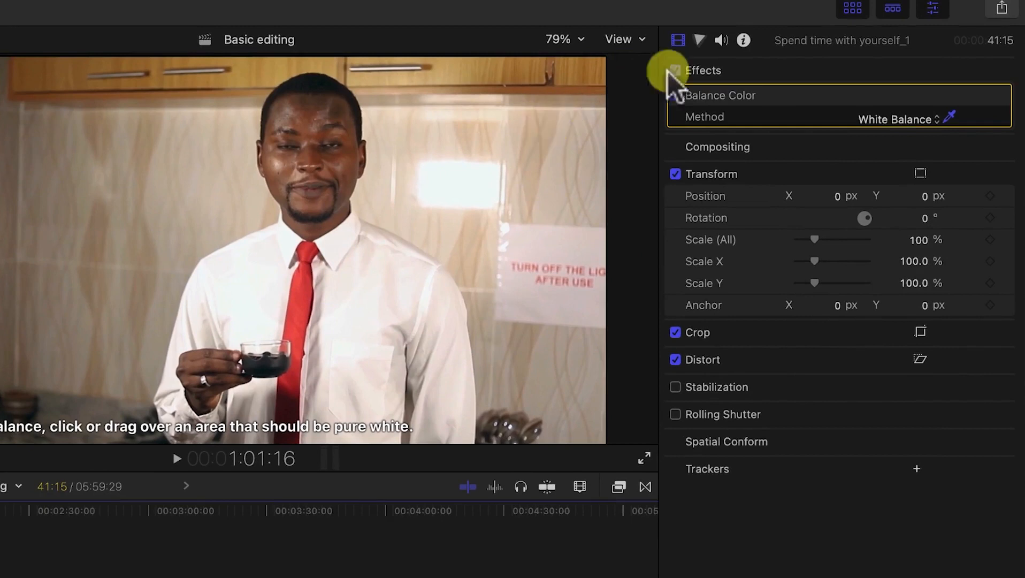
Adjust the clip's Color Board exposure to global -8%, shadows 8% and midtones -7%, and raise the highlights.
click(699, 40)
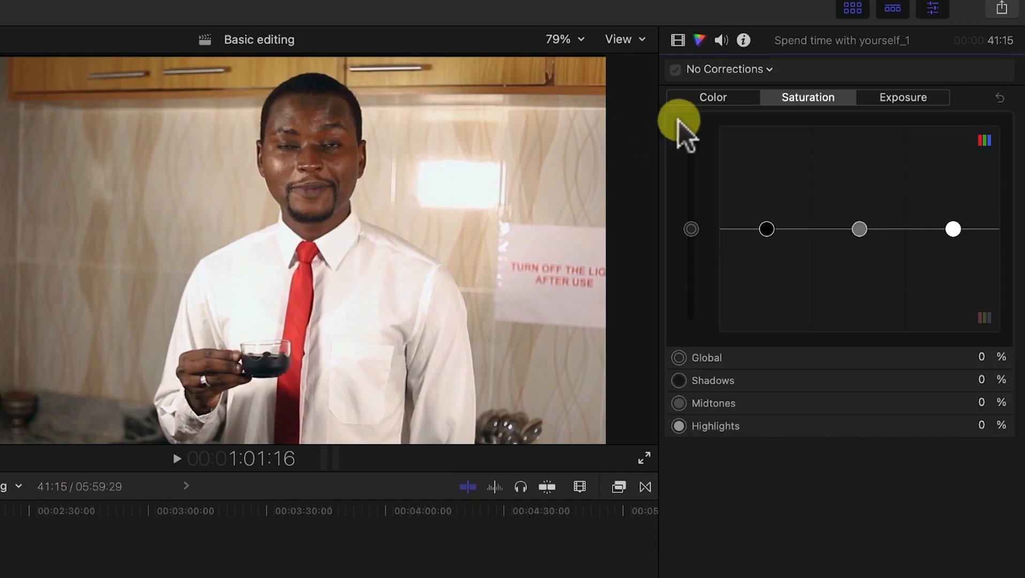
click(706, 103)
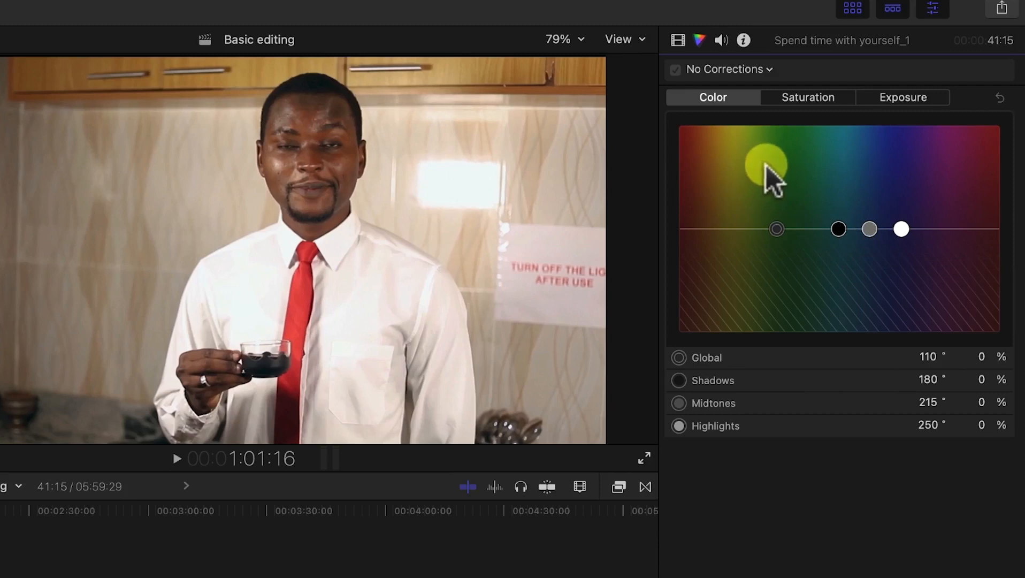
click(819, 101)
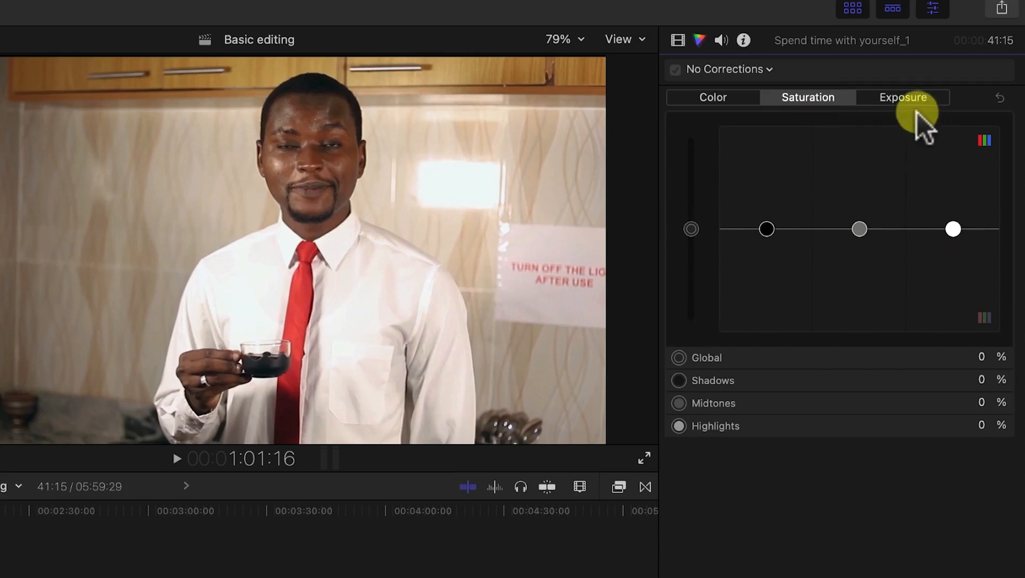
click(909, 99)
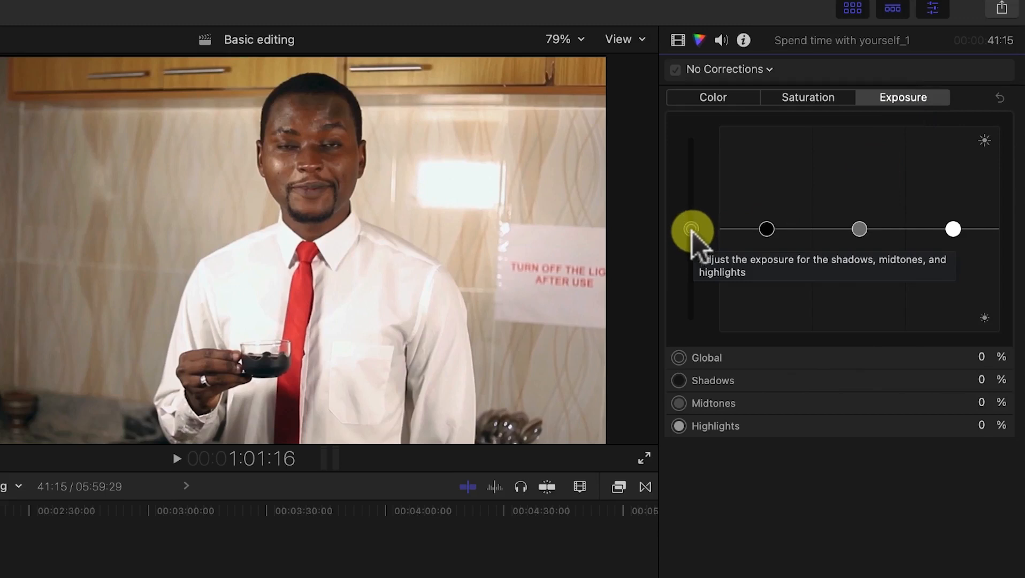
mouse_move(692, 232)
mouse_down()
mouse_move(694, 171)
mouse_move(709, 269)
mouse_move(697, 241)
mouse_up()
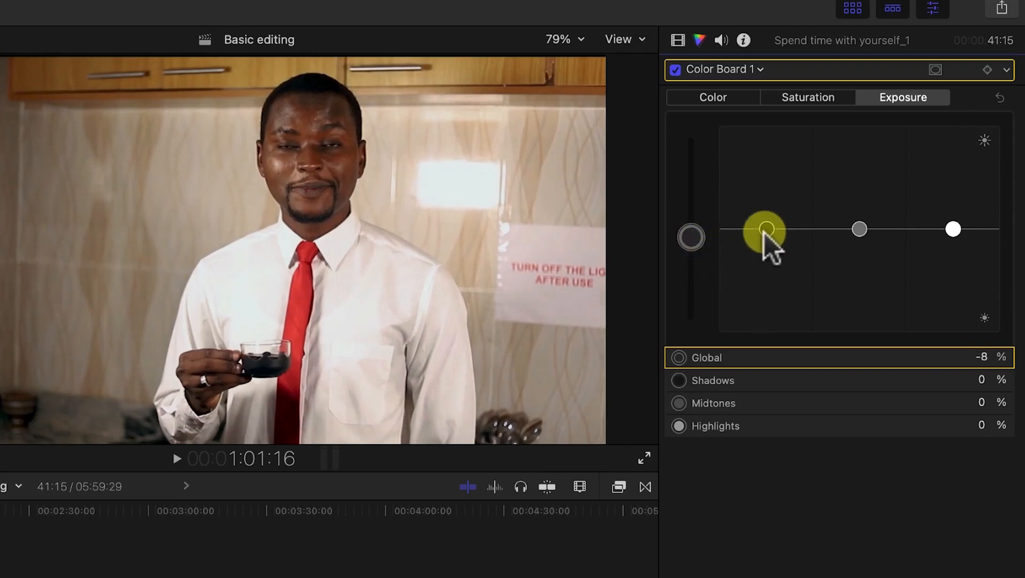
mouse_move(764, 233)
mouse_down()
mouse_move(760, 210)
mouse_move(768, 228)
mouse_move(766, 219)
mouse_up()
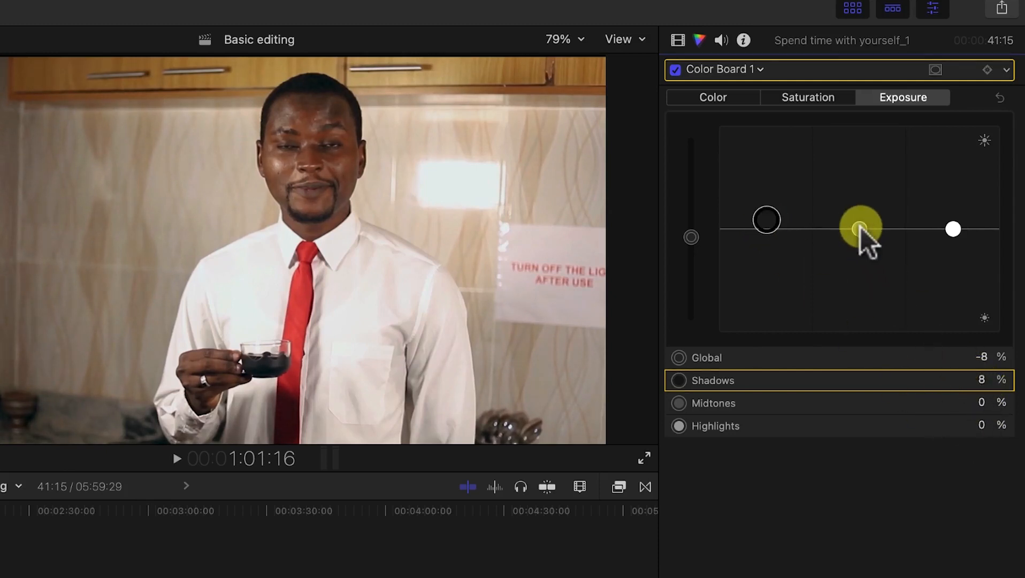
mouse_move(859, 227)
mouse_down()
mouse_move(854, 199)
mouse_move(862, 233)
mouse_up()
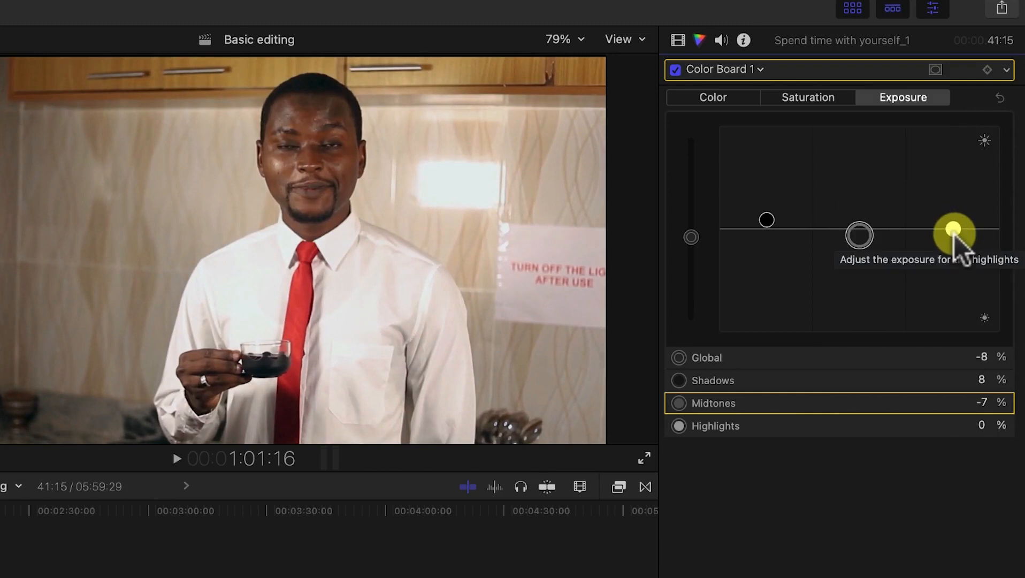
drag(952, 230, 944, 206)
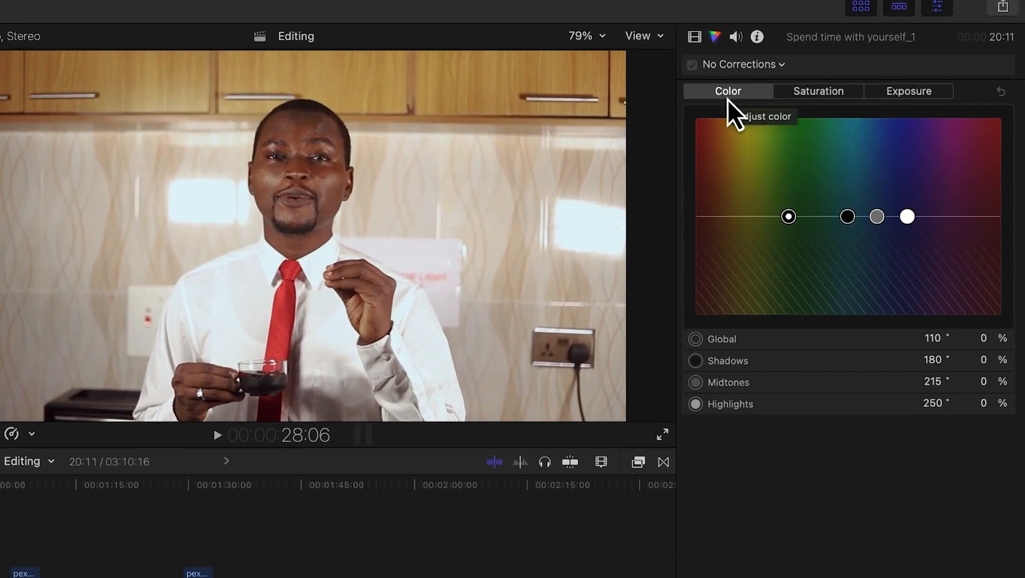
Set the Color Board colors of the 20:11 clip to global 93° 5%, shadows 171° 6%, midtones 218° 12%, highlights 258° 9%.
drag(792, 222, 776, 206)
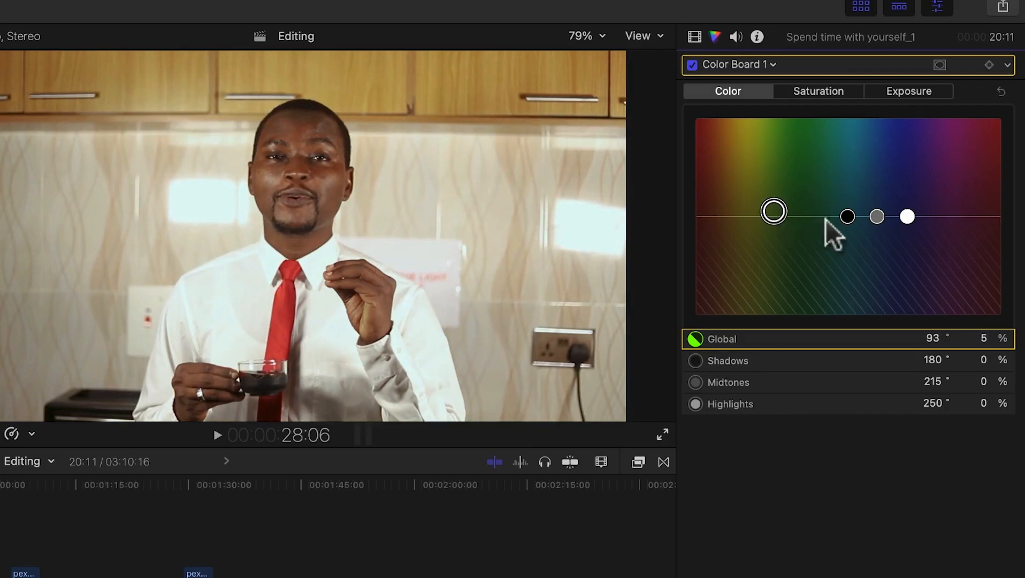
click(854, 217)
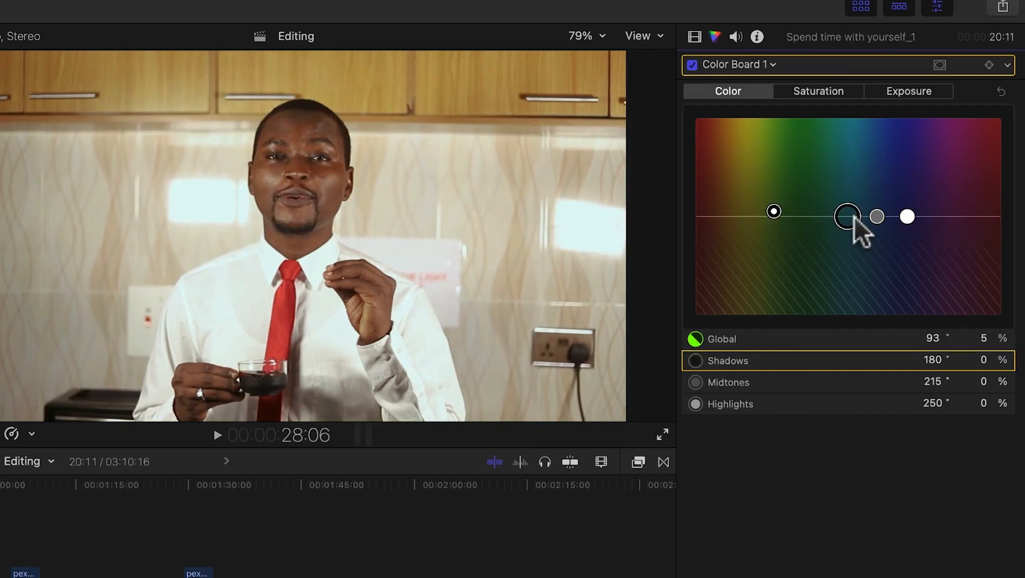
mouse_move(854, 218)
mouse_down()
mouse_move(848, 208)
mouse_move(845, 222)
mouse_move(846, 211)
mouse_up()
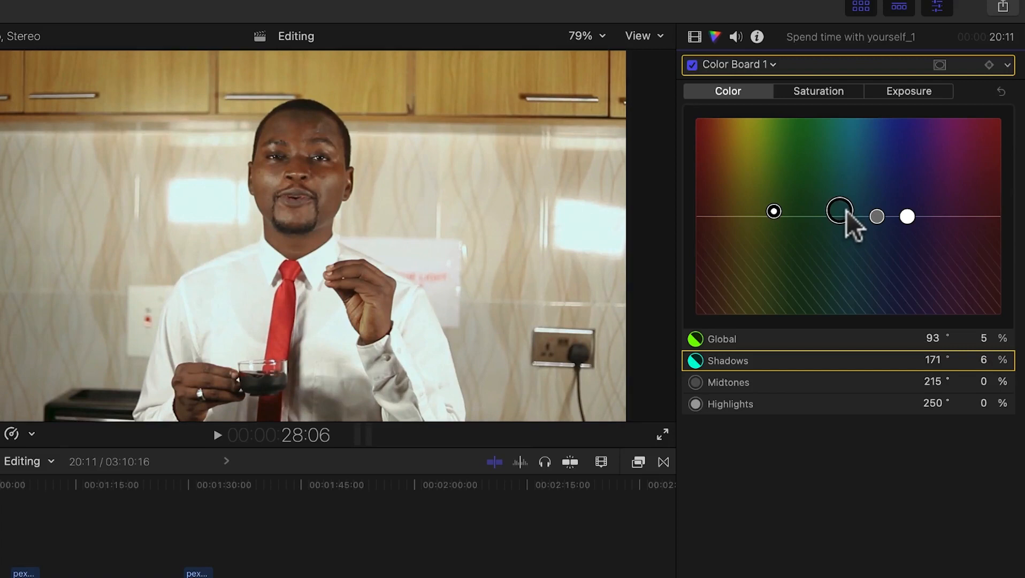
click(878, 215)
drag(877, 214, 915, 206)
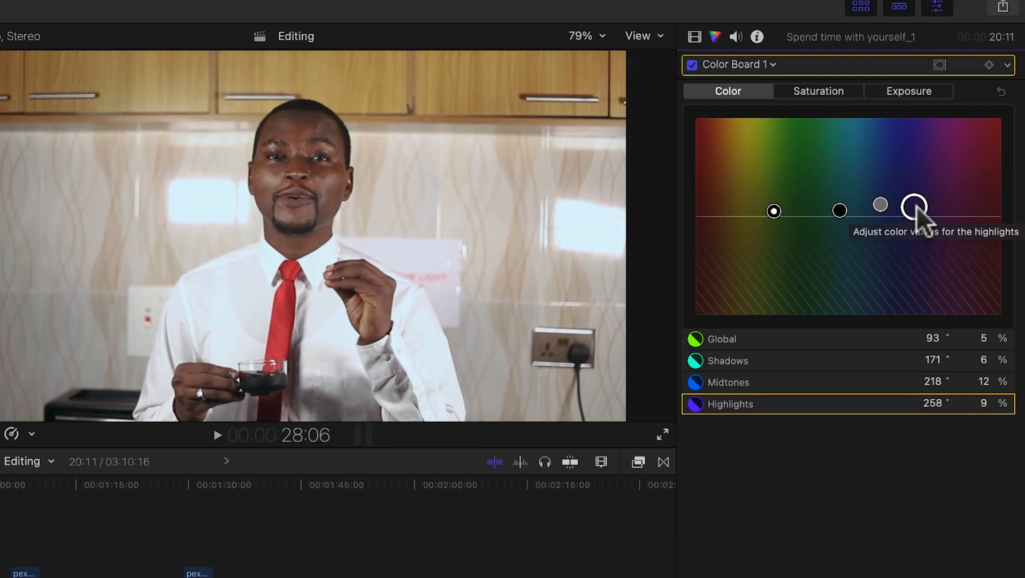
Try both extremes of global saturation, then set global to -9%, shadows to 20%, and midtones and highlights to 37%.
click(824, 92)
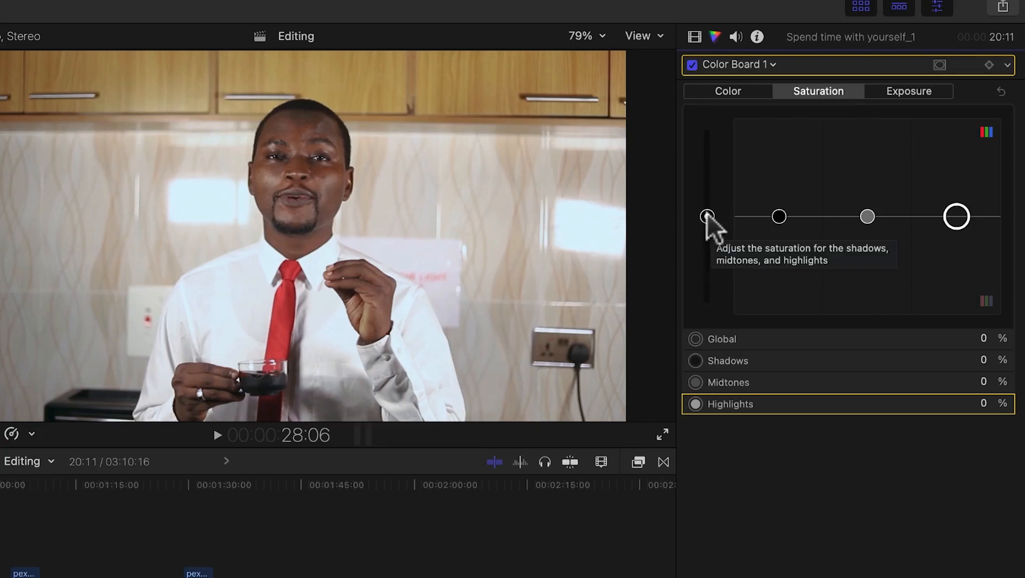
drag(708, 216, 701, 107)
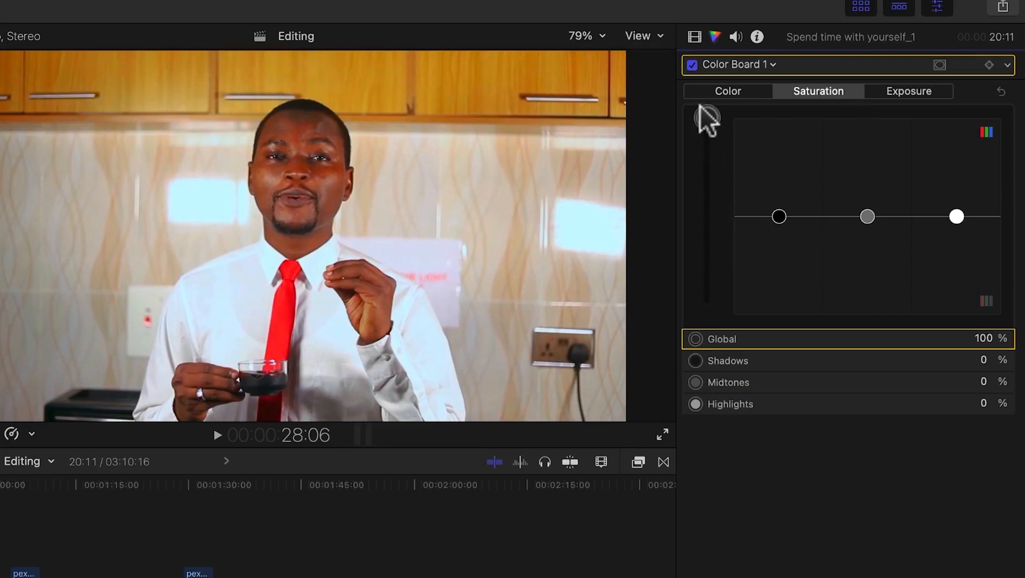
drag(699, 106, 722, 311)
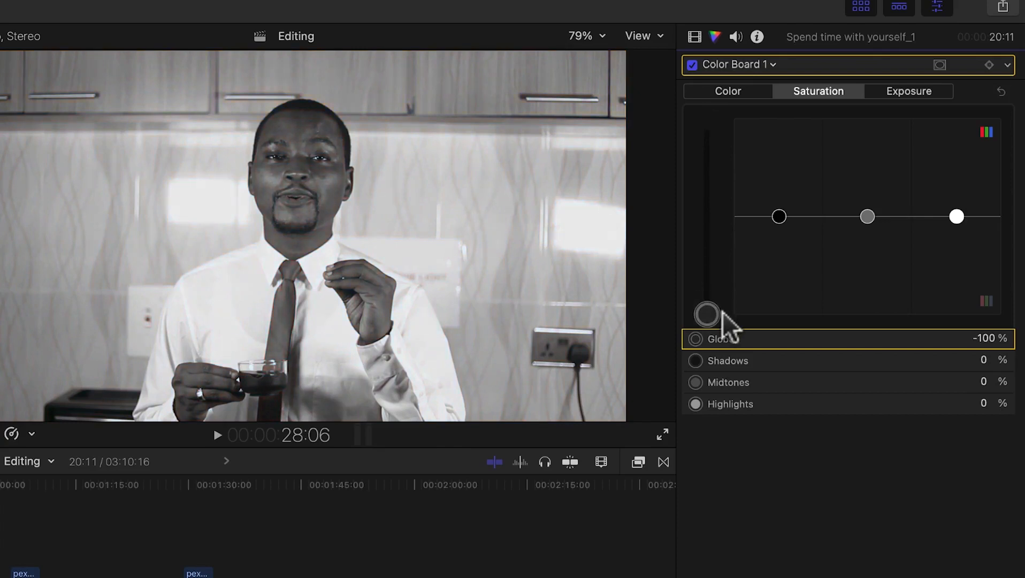
drag(722, 311, 713, 221)
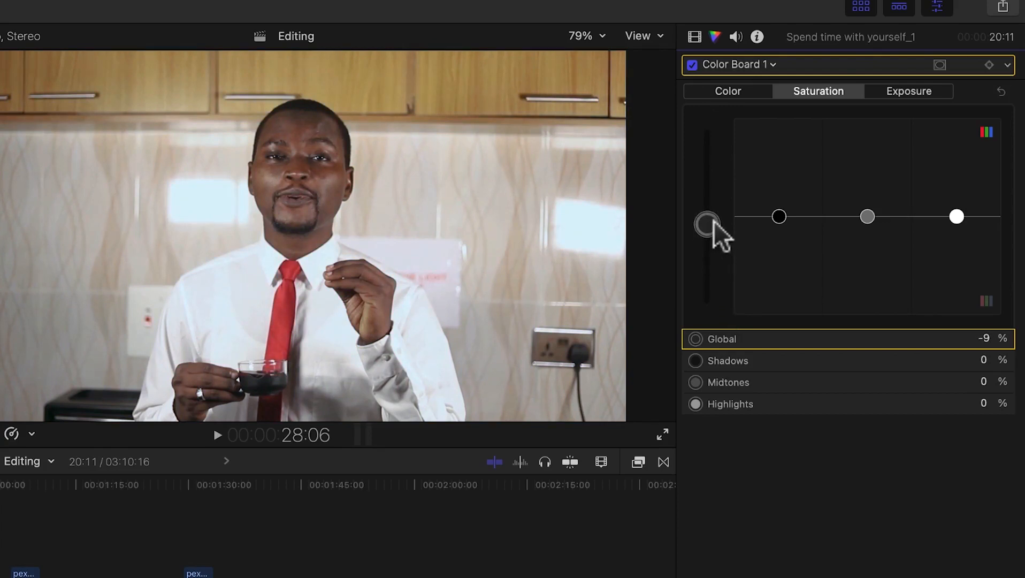
drag(779, 217, 780, 198)
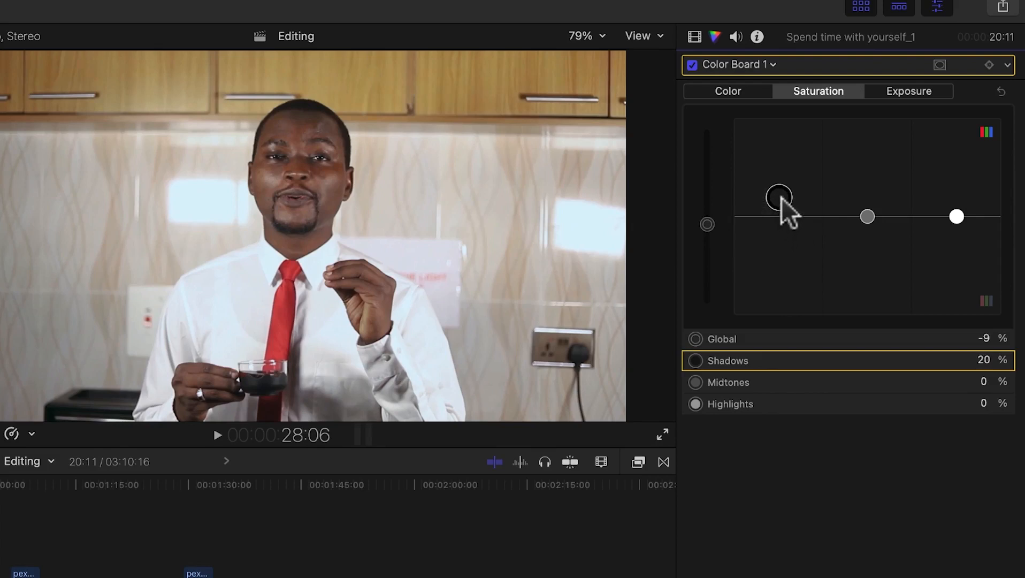
drag(867, 219, 874, 181)
drag(959, 219, 948, 184)
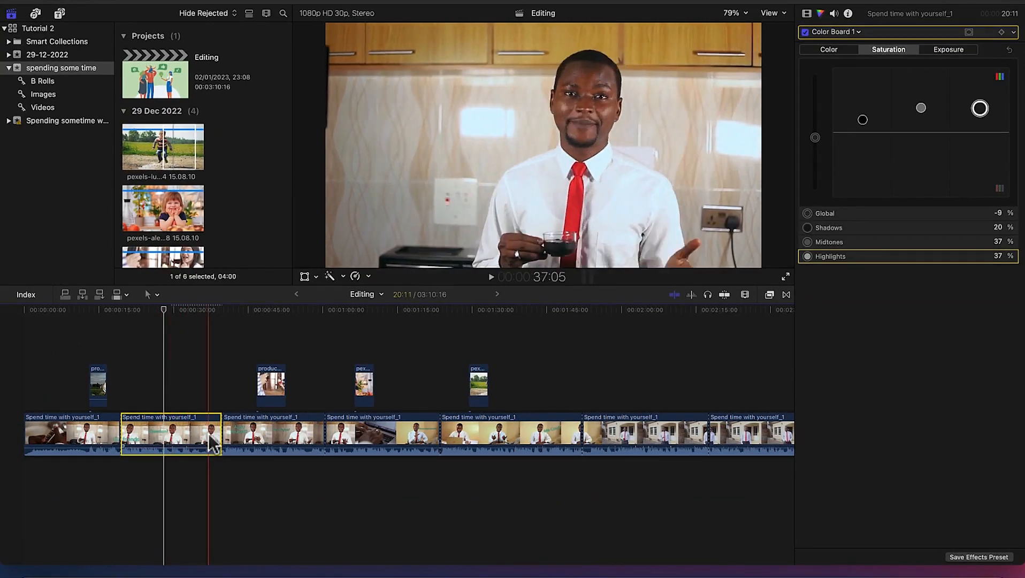
Compare the uncorrected clips in the timeline, then copy the color-corrected second clip of the storyline.
click(268, 449)
click(363, 437)
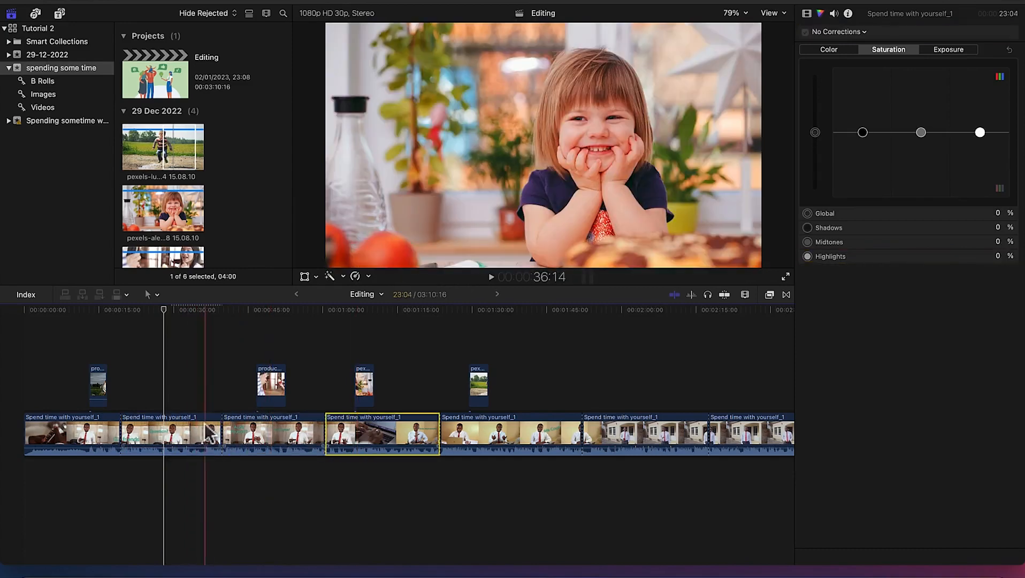
click(189, 439)
right_click(187, 431)
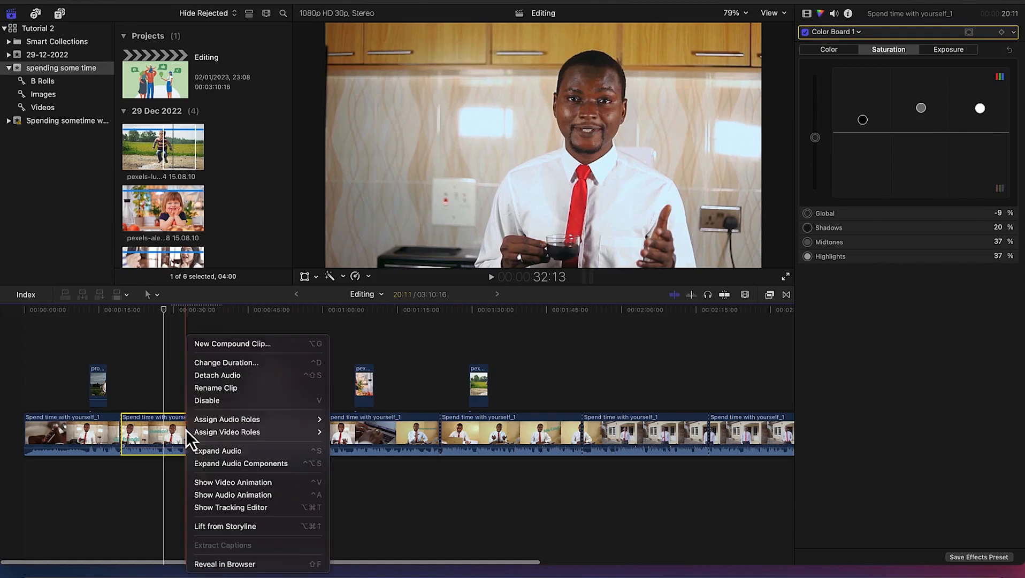
click(174, 433)
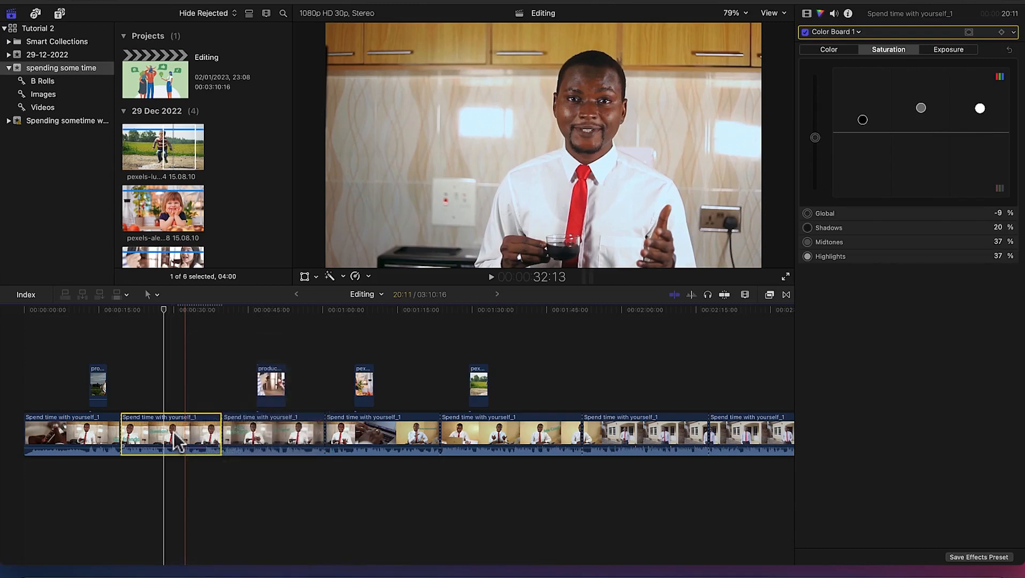
click(119, 0)
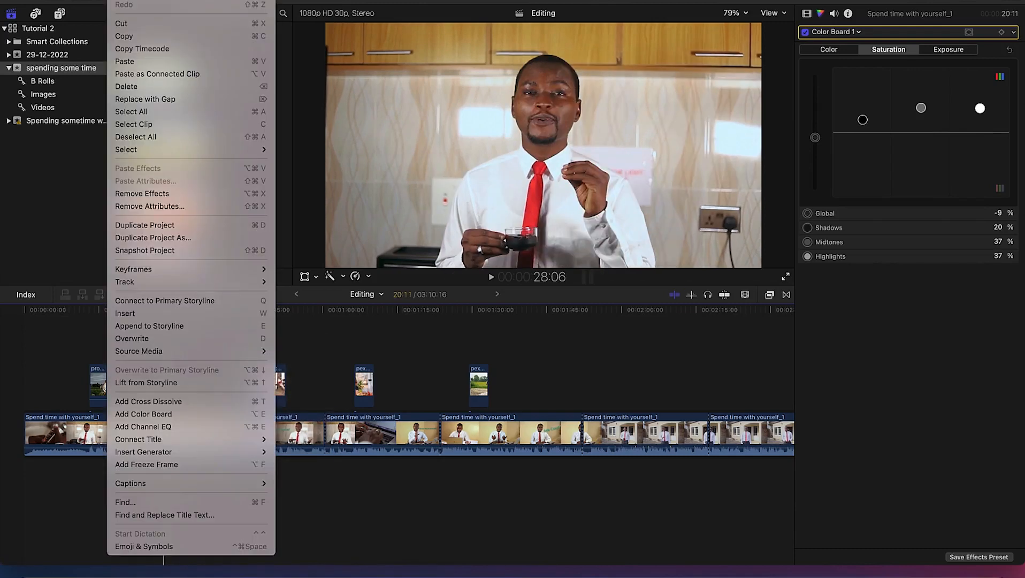
click(152, 35)
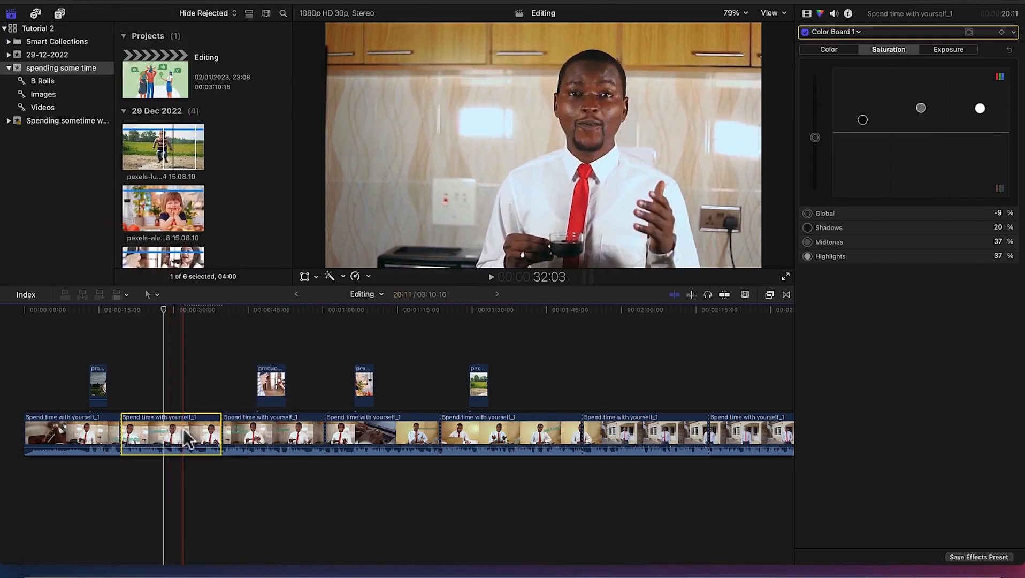
Paste only the copied clip's Color Board 1 effect onto the third through seventh storyline clips using Paste Attributes, with keyframe timing Stretch to Fit.
click(815, 445)
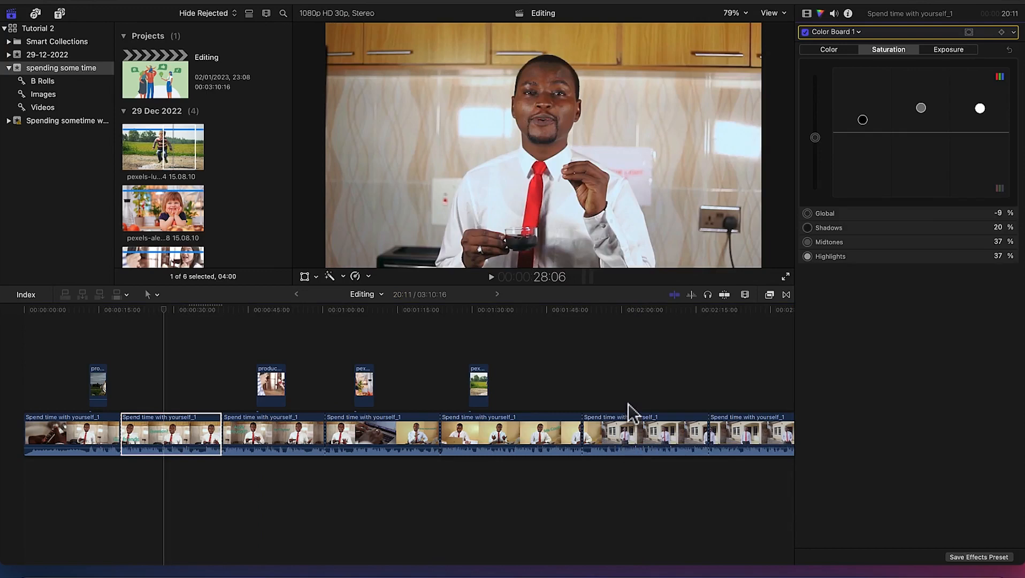
click(275, 438)
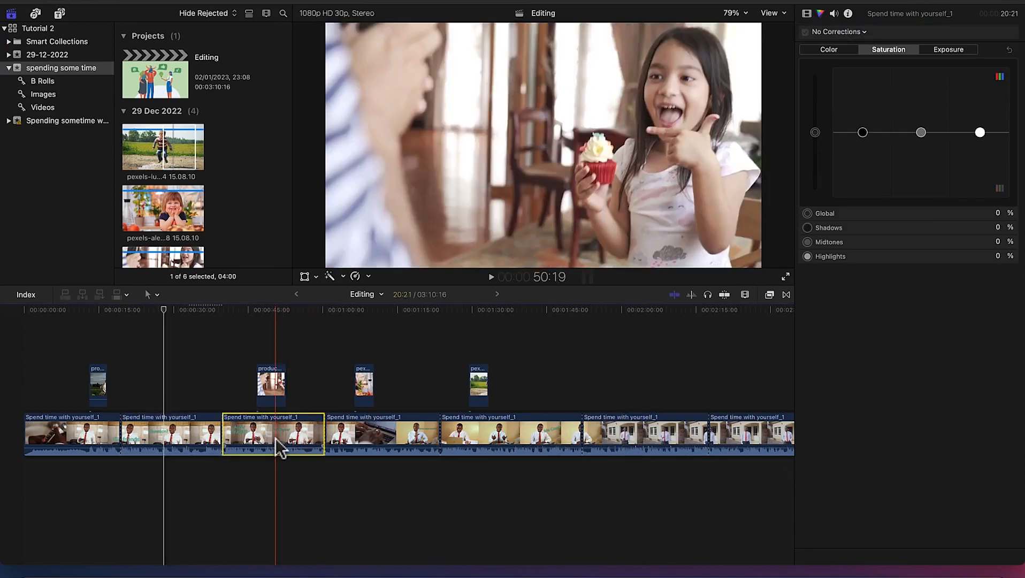
super+click(386, 440)
super+click(478, 439)
super+click(631, 436)
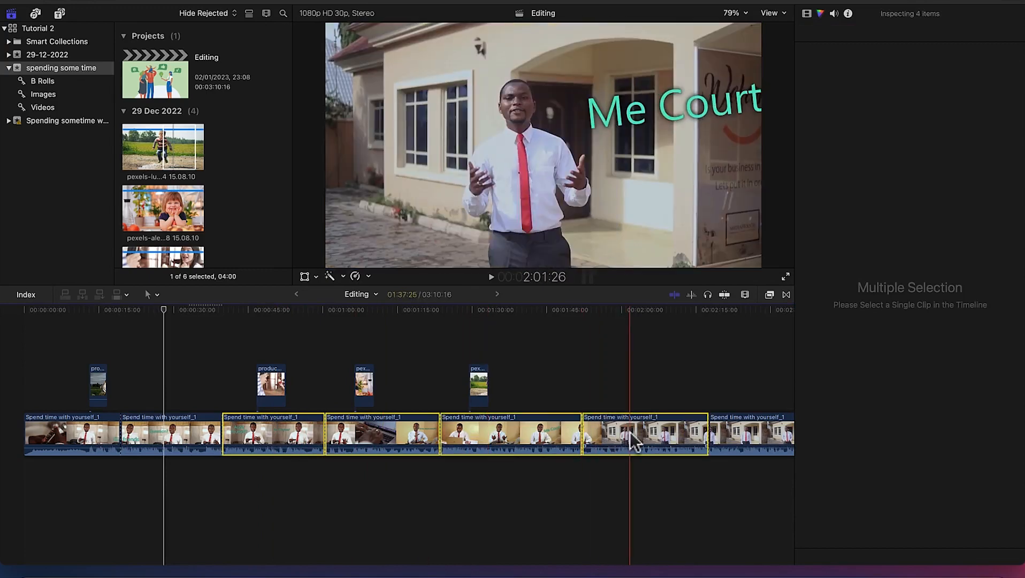
super+click(747, 432)
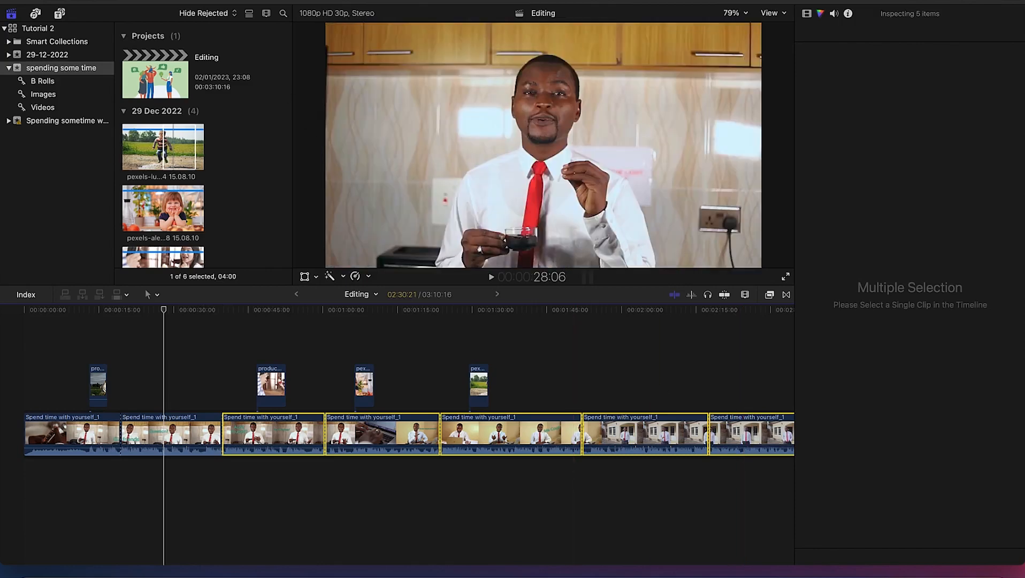
click(118, 1)
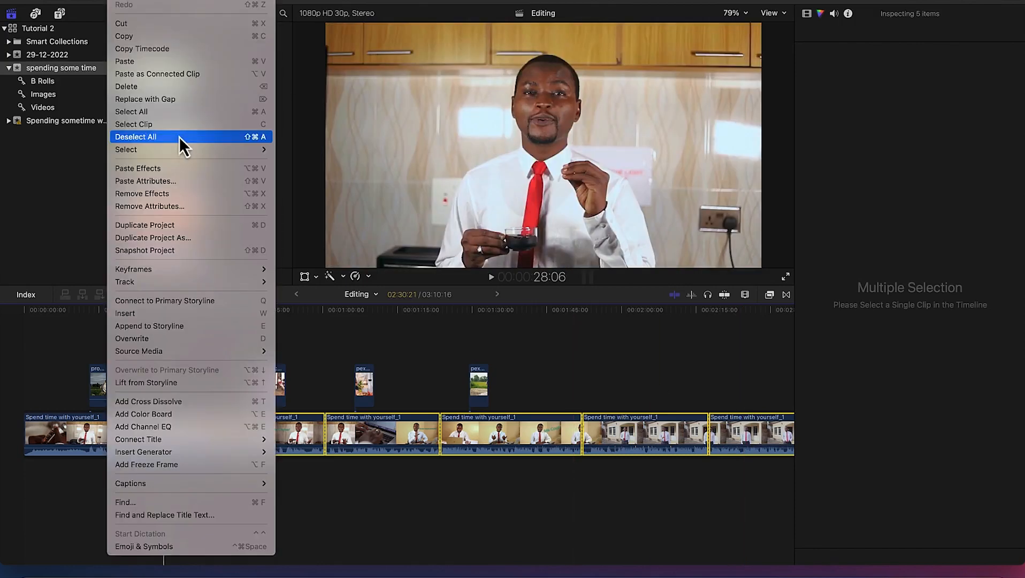
click(177, 182)
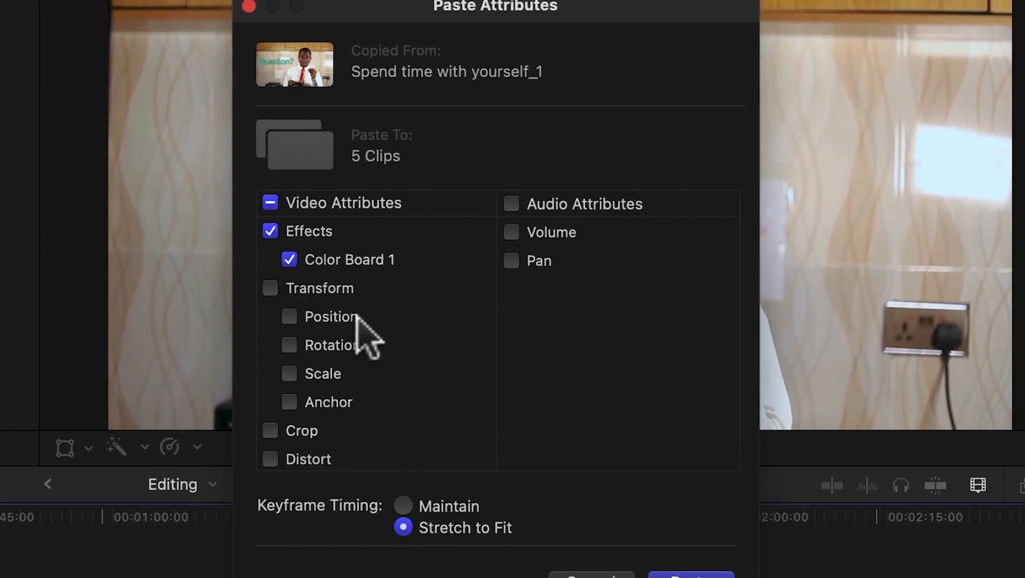
click(687, 575)
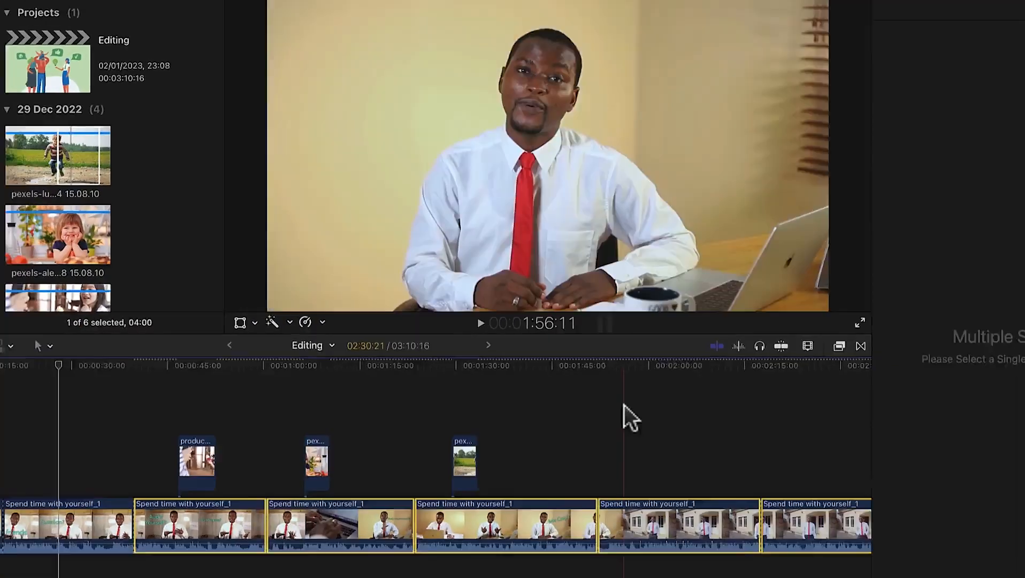